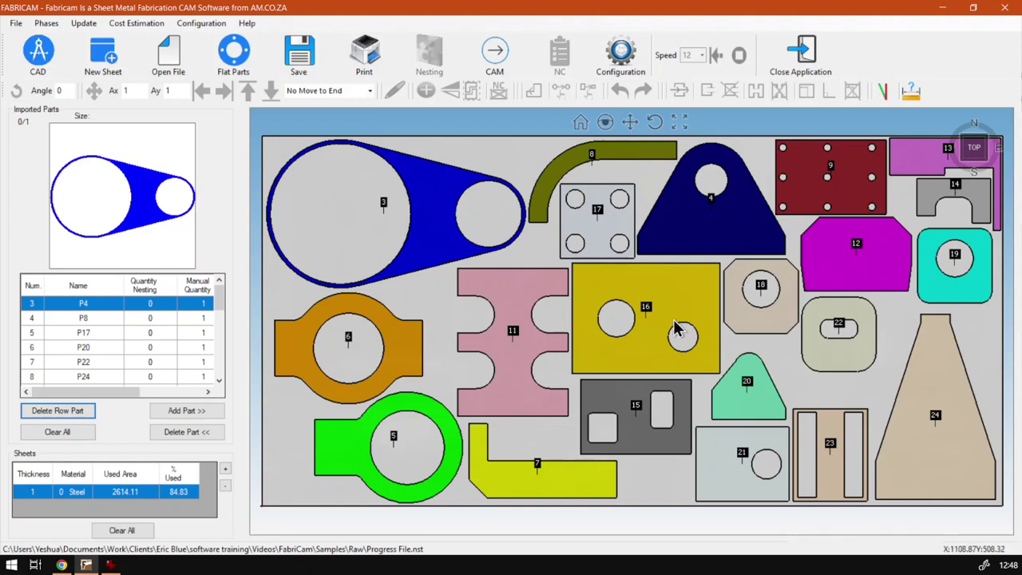
- Generate the print report for the nested sheet with the existing report details and maximize the report window
{"action": "left_click", "coordinate": [366, 62]}
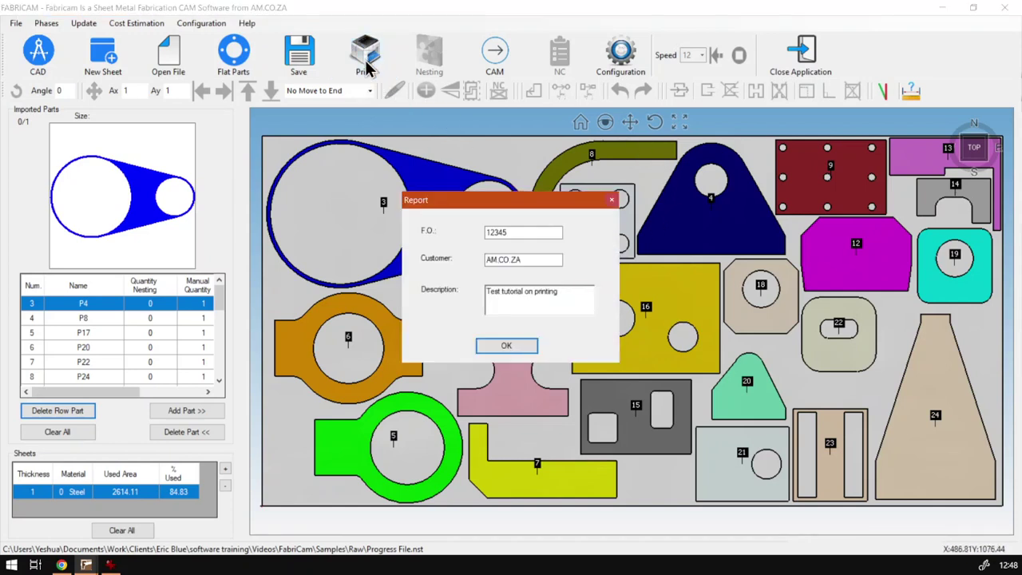
{"action": "left_click", "coordinate": [520, 344]}
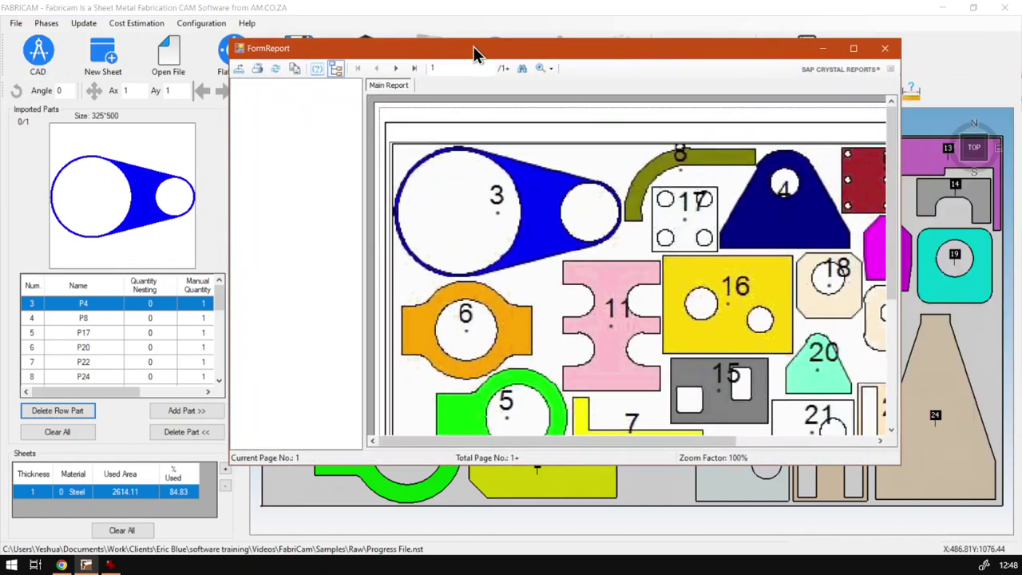
{"action": "left_click_drag", "start_coordinate": [473, 46], "coordinate": [408, 51]}
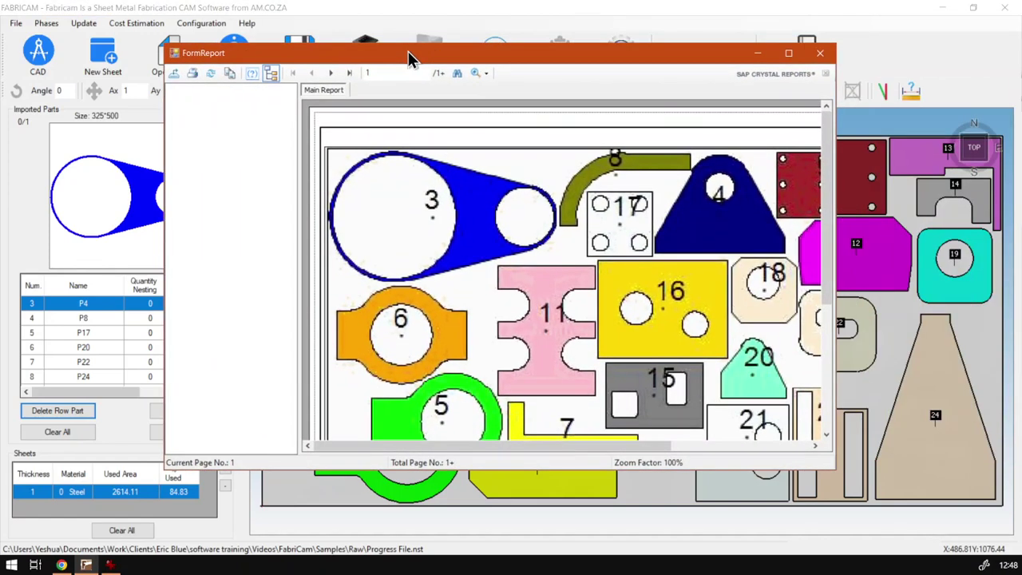
{"action": "double_click", "coordinate": [408, 51]}
- Examine the nesting layout and the job details table on the report's first page
{"action": "scroll", "coordinate": [556, 294], "scroll_direction": "down", "scroll_amount": 2}
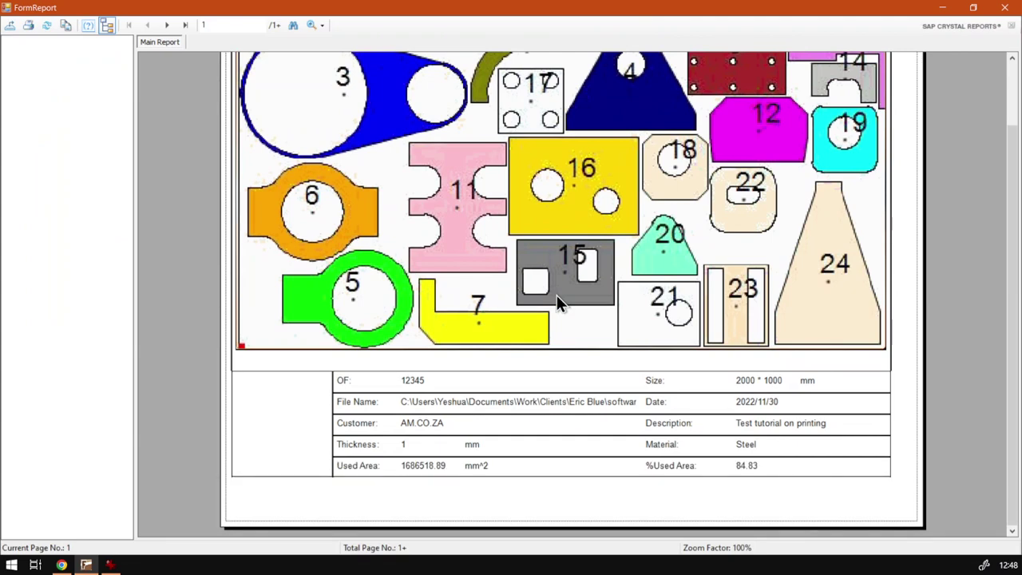
{"action": "scroll", "coordinate": [556, 295], "scroll_direction": "up", "scroll_amount": 2}
{"action": "scroll", "coordinate": [557, 294], "scroll_direction": "down", "scroll_amount": 2}
{"action": "scroll", "coordinate": [556, 295], "scroll_direction": "up", "scroll_amount": 2}
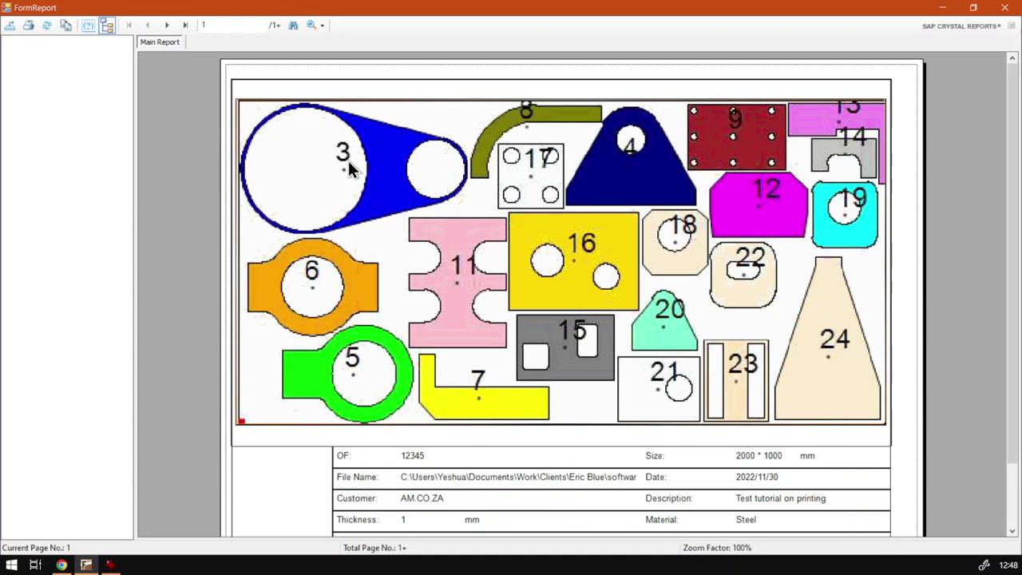
{"action": "scroll", "coordinate": [333, 150], "scroll_direction": "down", "scroll_amount": 1}
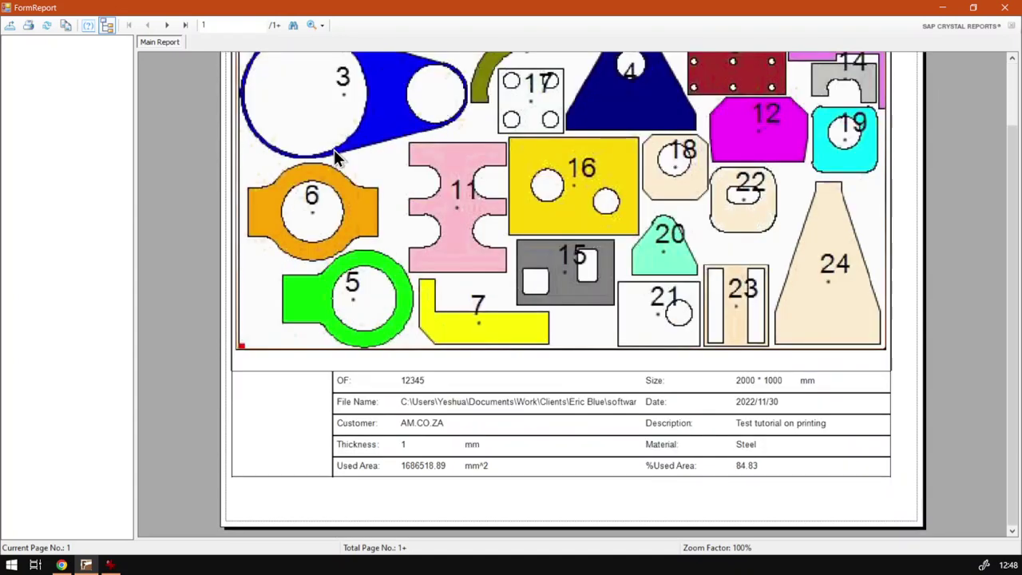
{"action": "scroll", "coordinate": [334, 149], "scroll_direction": "up", "scroll_amount": 1}
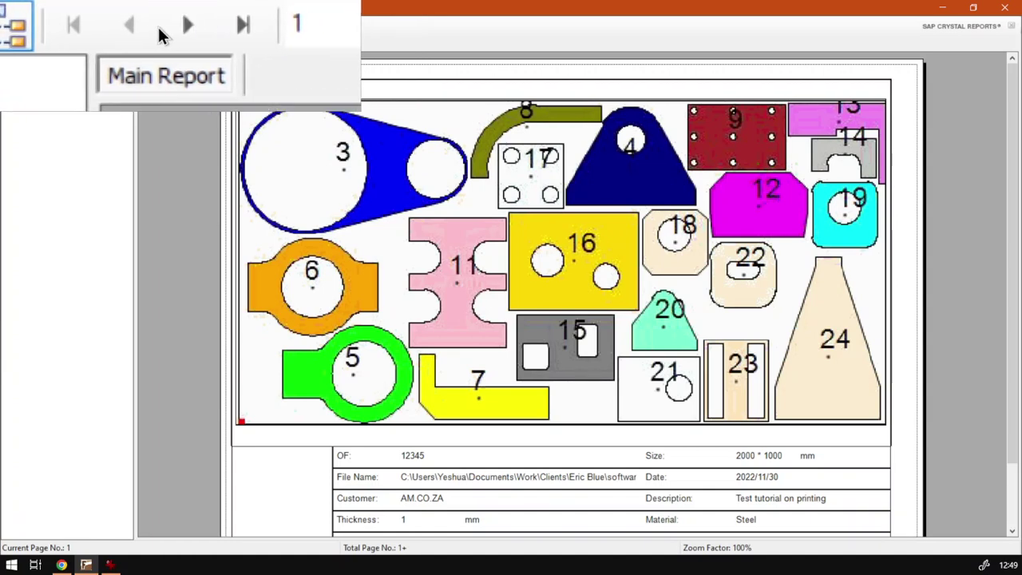
- Examine the part thumbnails, quantities and sizes on report pages 2 and 3, returning to page 2
{"action": "left_click", "coordinate": [167, 26]}
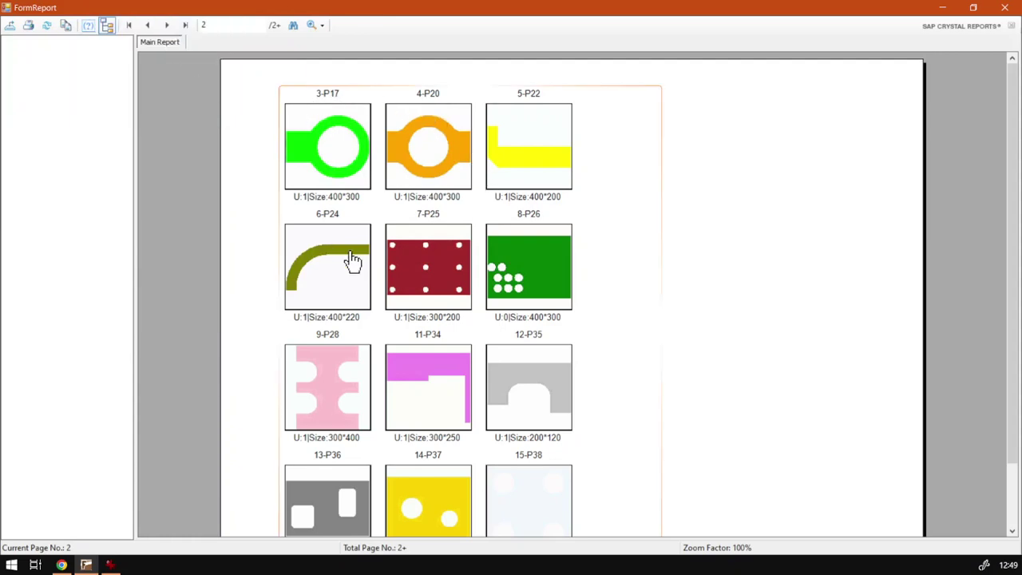
{"action": "scroll", "coordinate": [483, 276], "scroll_direction": "down", "scroll_amount": 2}
{"action": "scroll", "coordinate": [485, 275], "scroll_direction": "up", "scroll_amount": 2}
{"action": "left_click", "coordinate": [170, 26]}
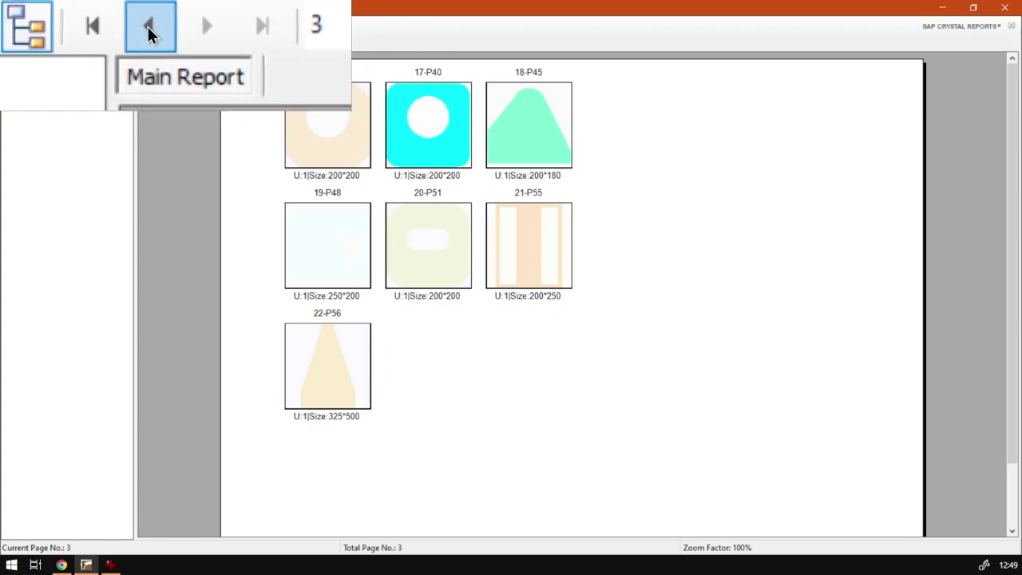
{"action": "left_click", "coordinate": [149, 31]}
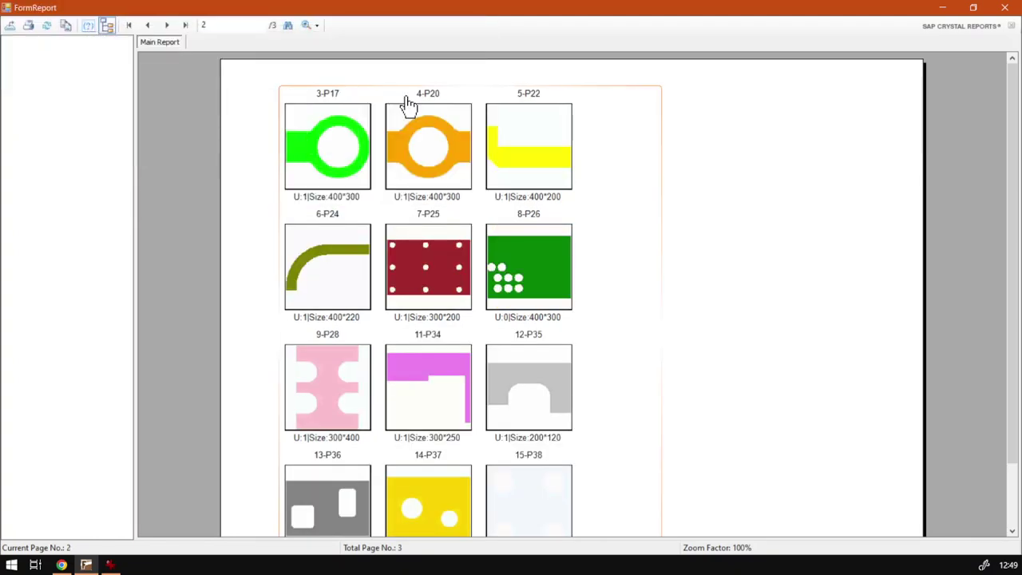
{"action": "scroll", "coordinate": [450, 299], "scroll_direction": "down", "scroll_amount": 2}
{"action": "scroll", "coordinate": [559, 319], "scroll_direction": "up", "scroll_amount": 2}
{"action": "scroll", "coordinate": [336, 184], "scroll_direction": "down", "scroll_amount": 2}
{"action": "scroll", "coordinate": [349, 183], "scroll_direction": "up", "scroll_amount": 2}
{"action": "scroll", "coordinate": [359, 192], "scroll_direction": "down", "scroll_amount": 2}
- Open the parts subreport from page 2, inspect its individual part entries, and close the report window
{"action": "left_click", "coordinate": [547, 312]}
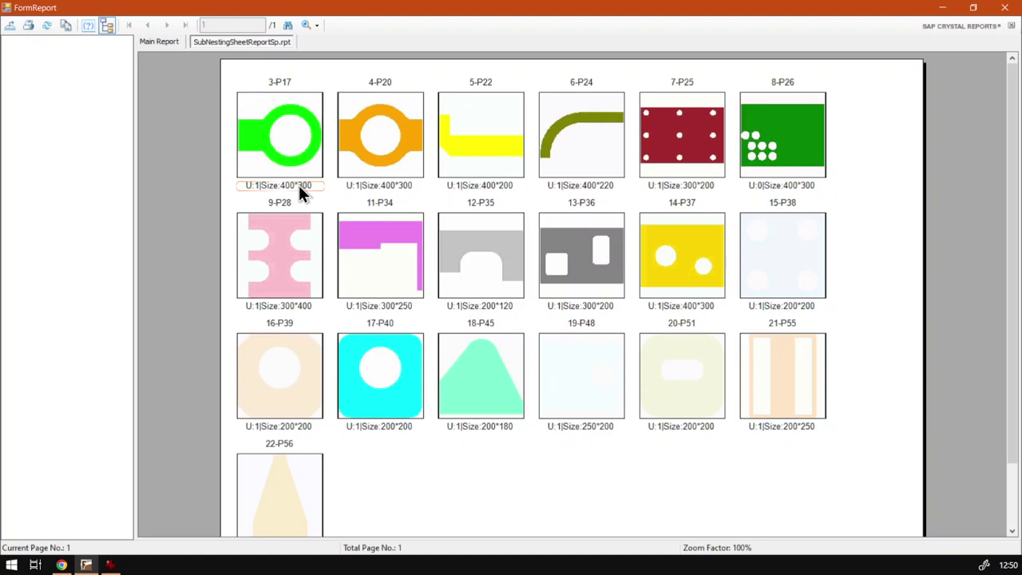
{"action": "left_click", "coordinate": [297, 168]}
{"action": "left_click", "coordinate": [590, 383]}
{"action": "left_click", "coordinate": [764, 301]}
{"action": "left_click", "coordinate": [592, 391]}
{"action": "left_click", "coordinate": [575, 281]}
{"action": "left_click", "coordinate": [1004, 7]}
- Generate the nested sheet's print report again with the existing details and go to its second page
{"action": "left_click", "coordinate": [365, 56]}
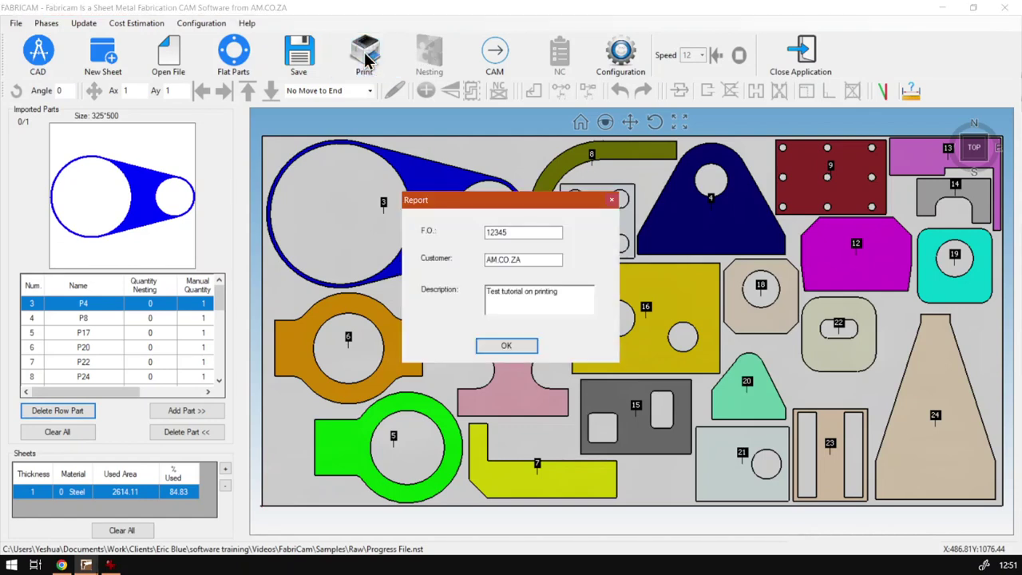
{"action": "left_click", "coordinate": [525, 345]}
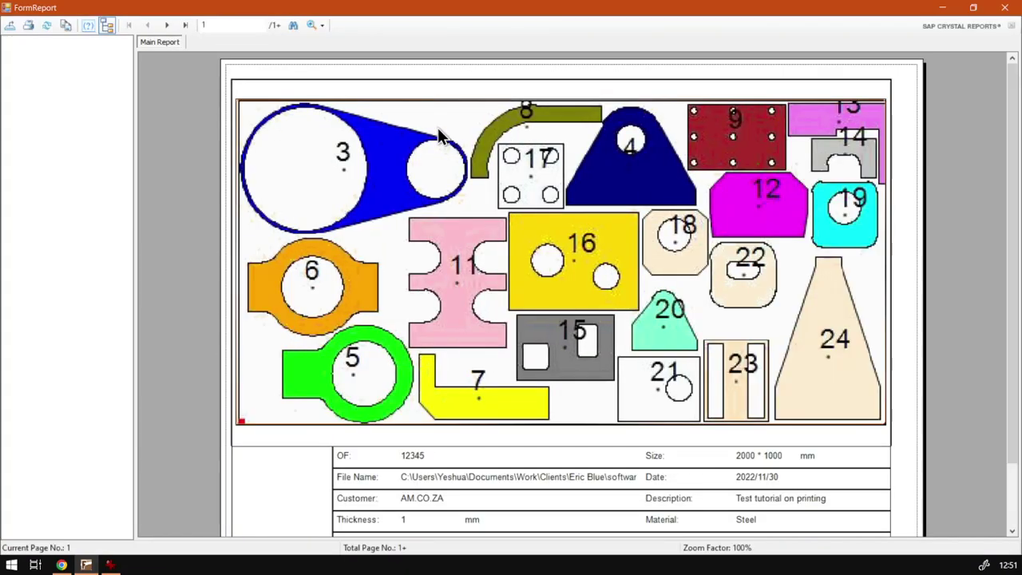
{"action": "left_click", "coordinate": [167, 25]}
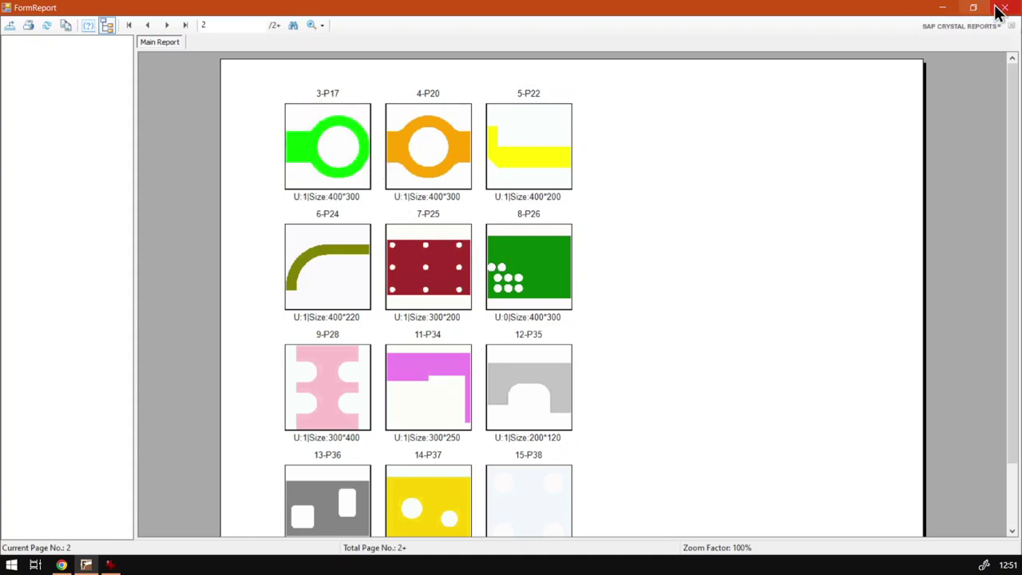
- Switch to the Chrome browser showing the software training website
{"action": "left_click", "coordinate": [61, 565]}
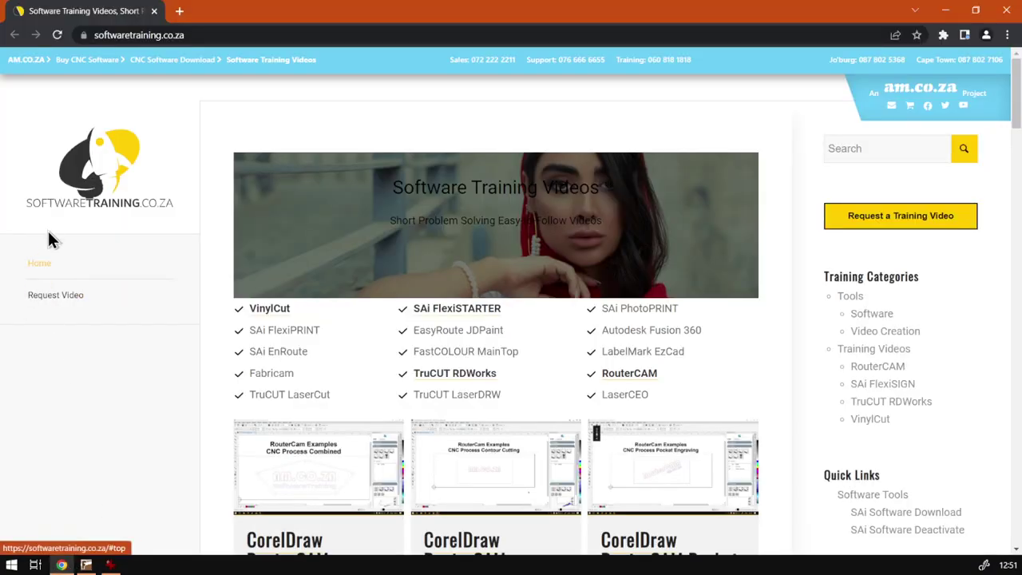